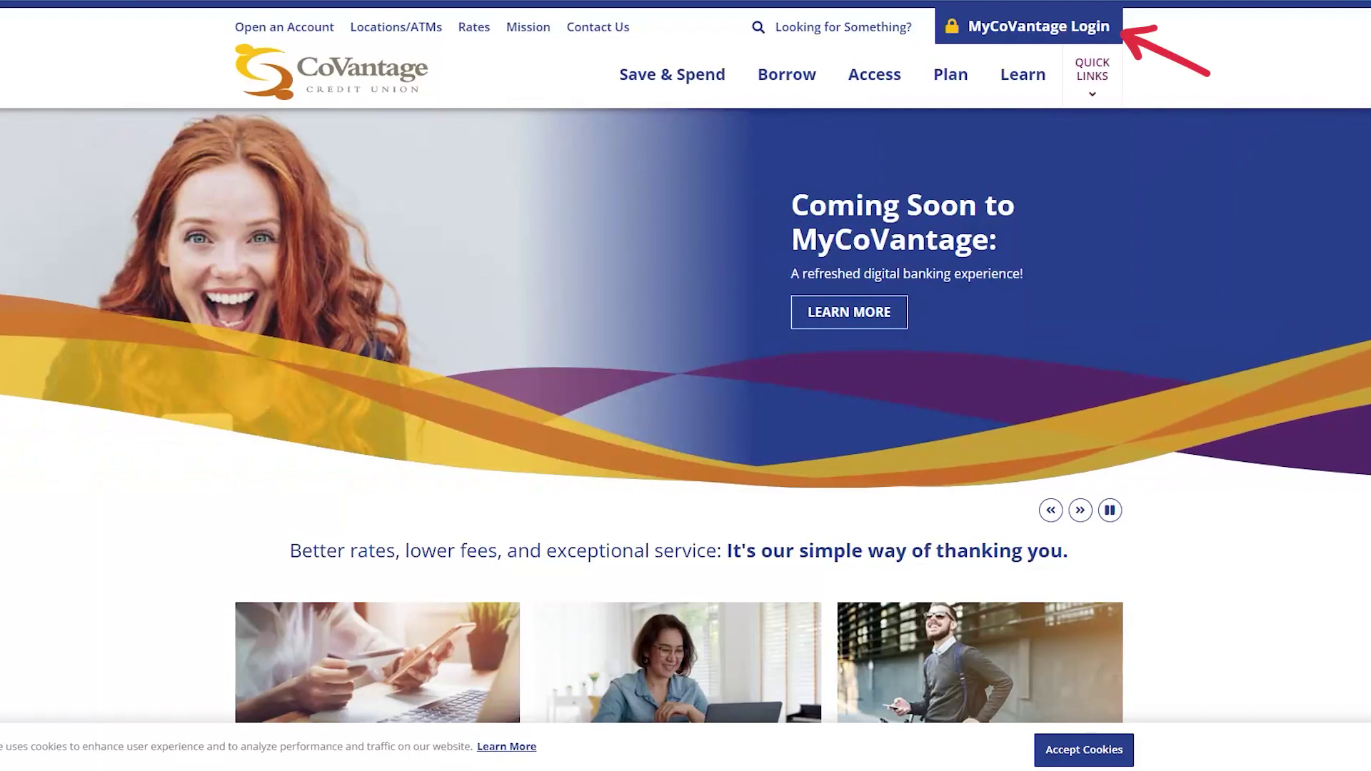
Open the MyCoVantage Login panel and choose Sign Up to start online banking registration
{"action": "left_click", "coordinate": [1089, 35]}
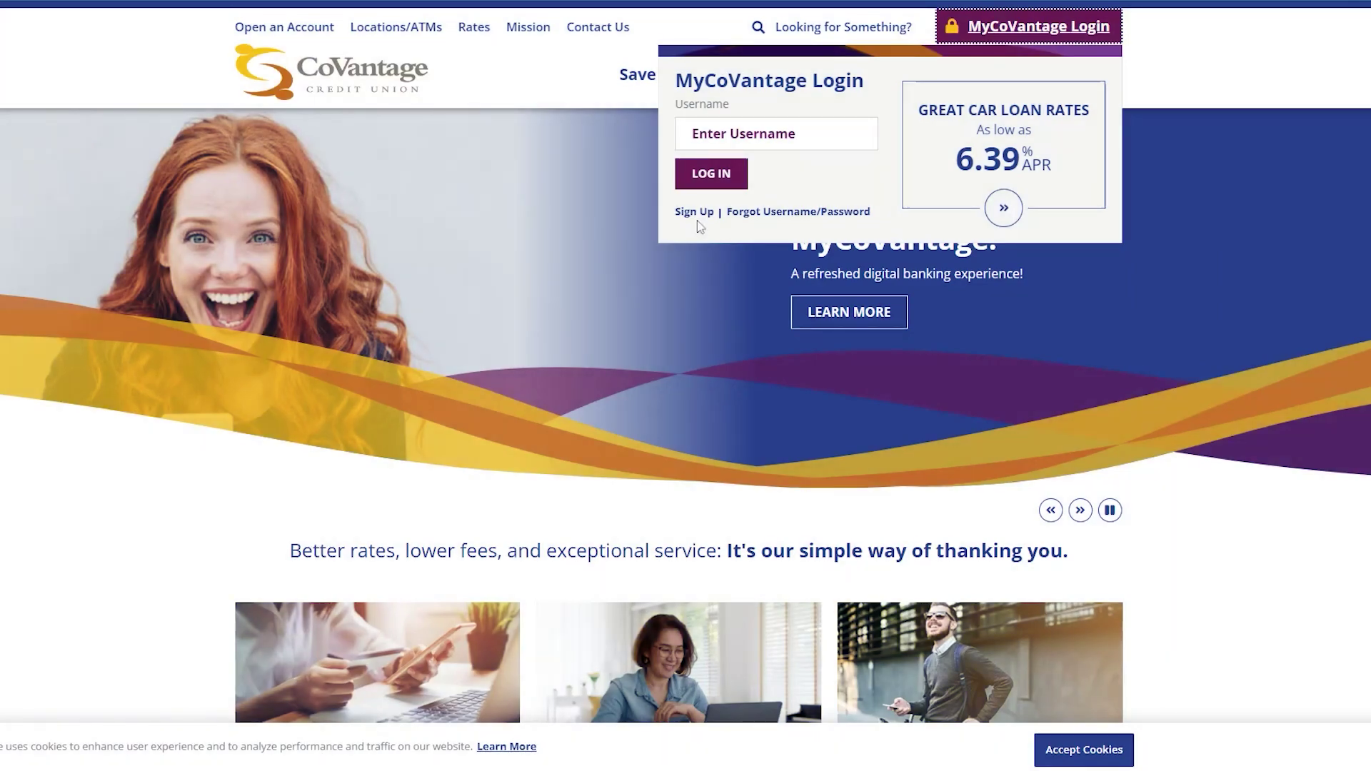
{"action": "left_click", "coordinate": [695, 212]}
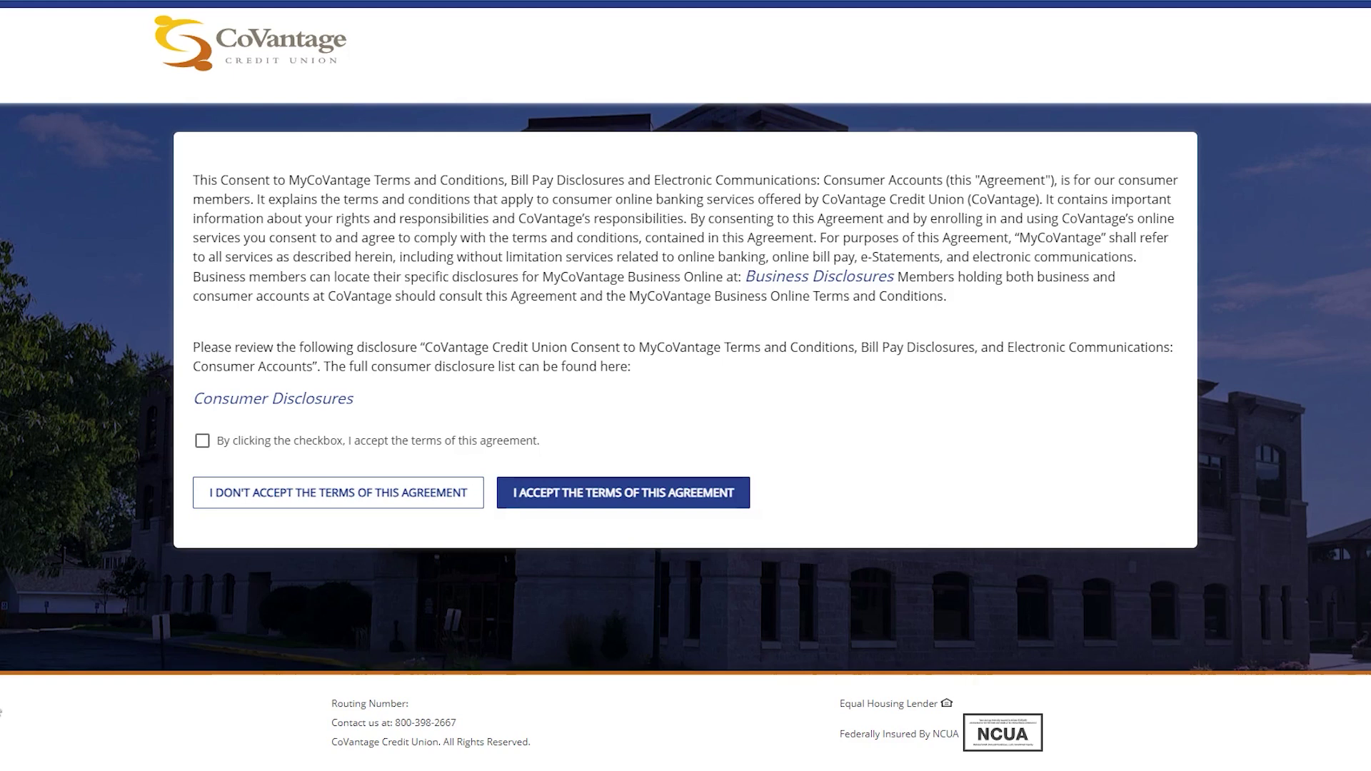
Tick the acceptance checkbox and confirm agreement to the consumer terms to reach registration
{"action": "left_click", "coordinate": [202, 440]}
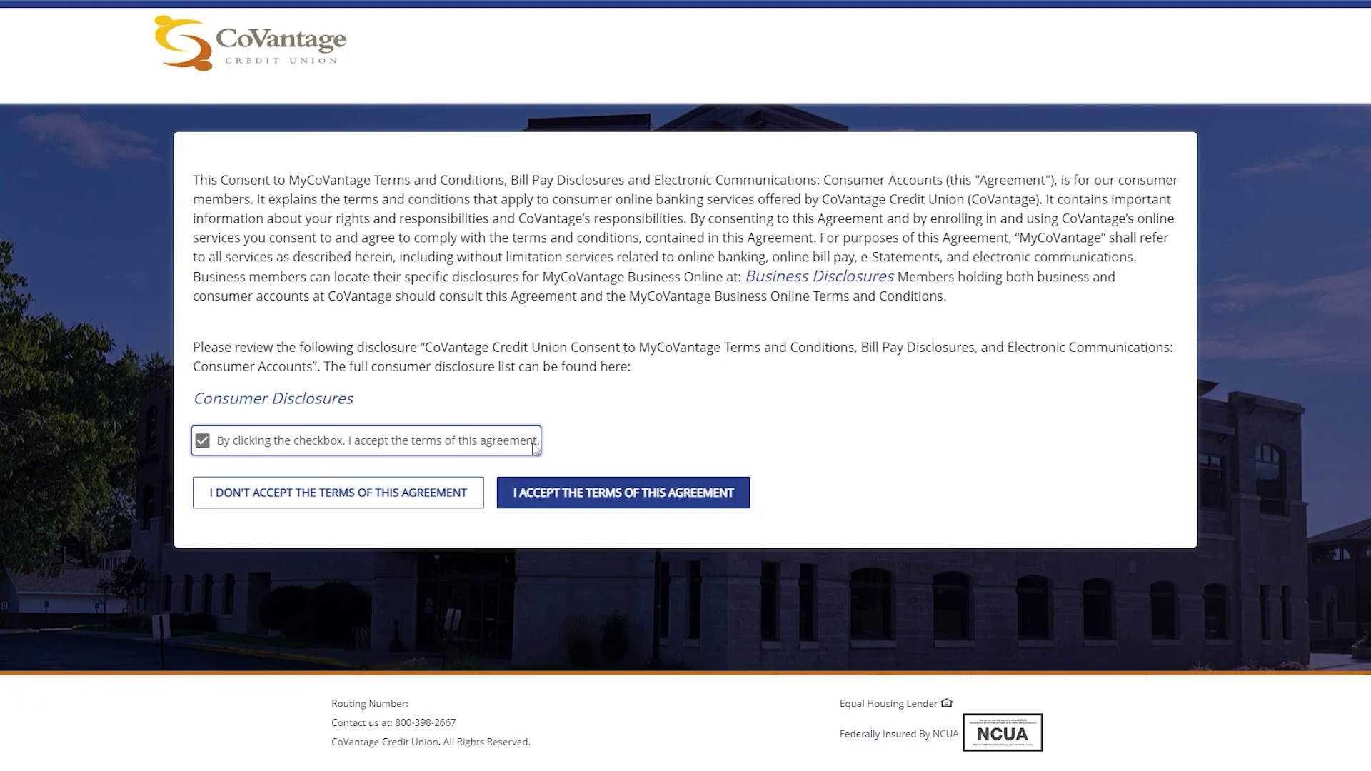
{"action": "left_click", "coordinate": [625, 498]}
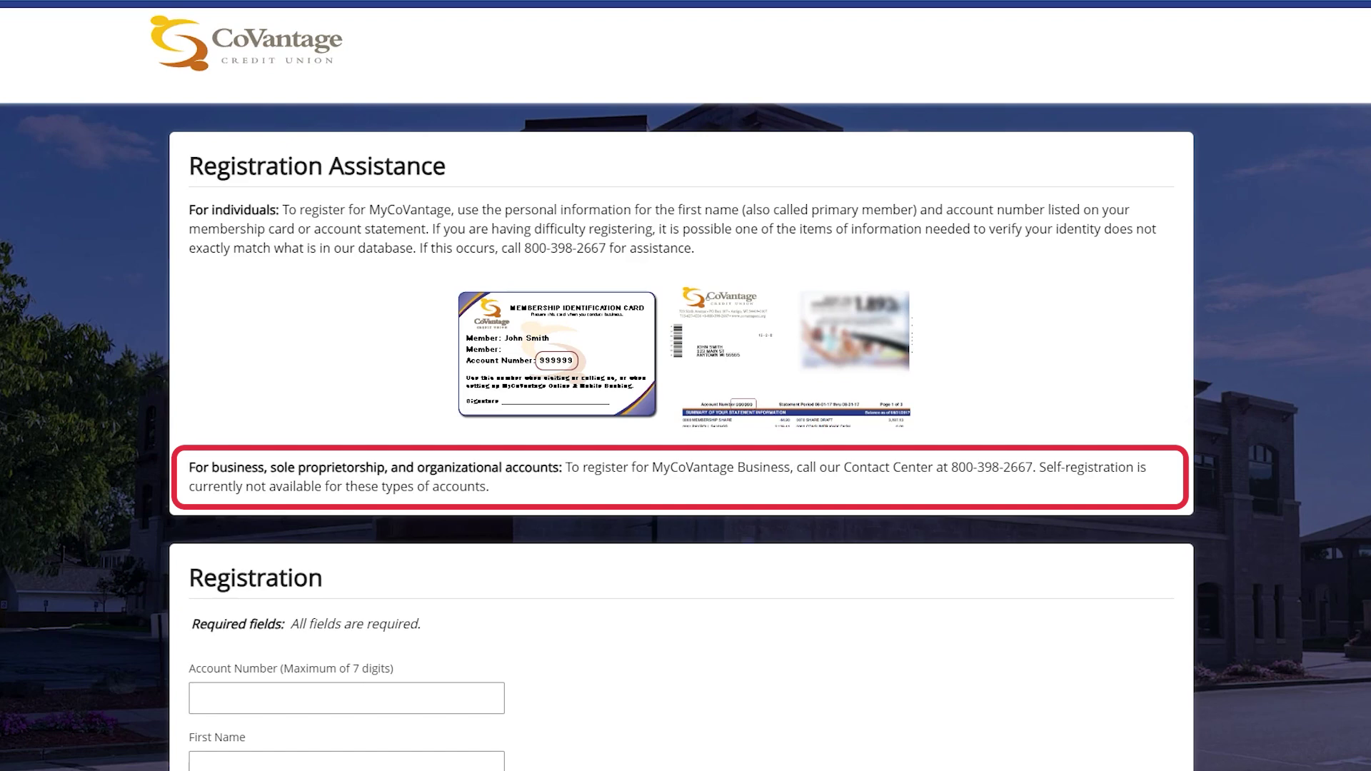
Enter the member's account number, first name and last name in the Registration form
{"action": "scroll", "coordinate": [567, 674], "scroll_direction": "down", "scroll_amount": 5}
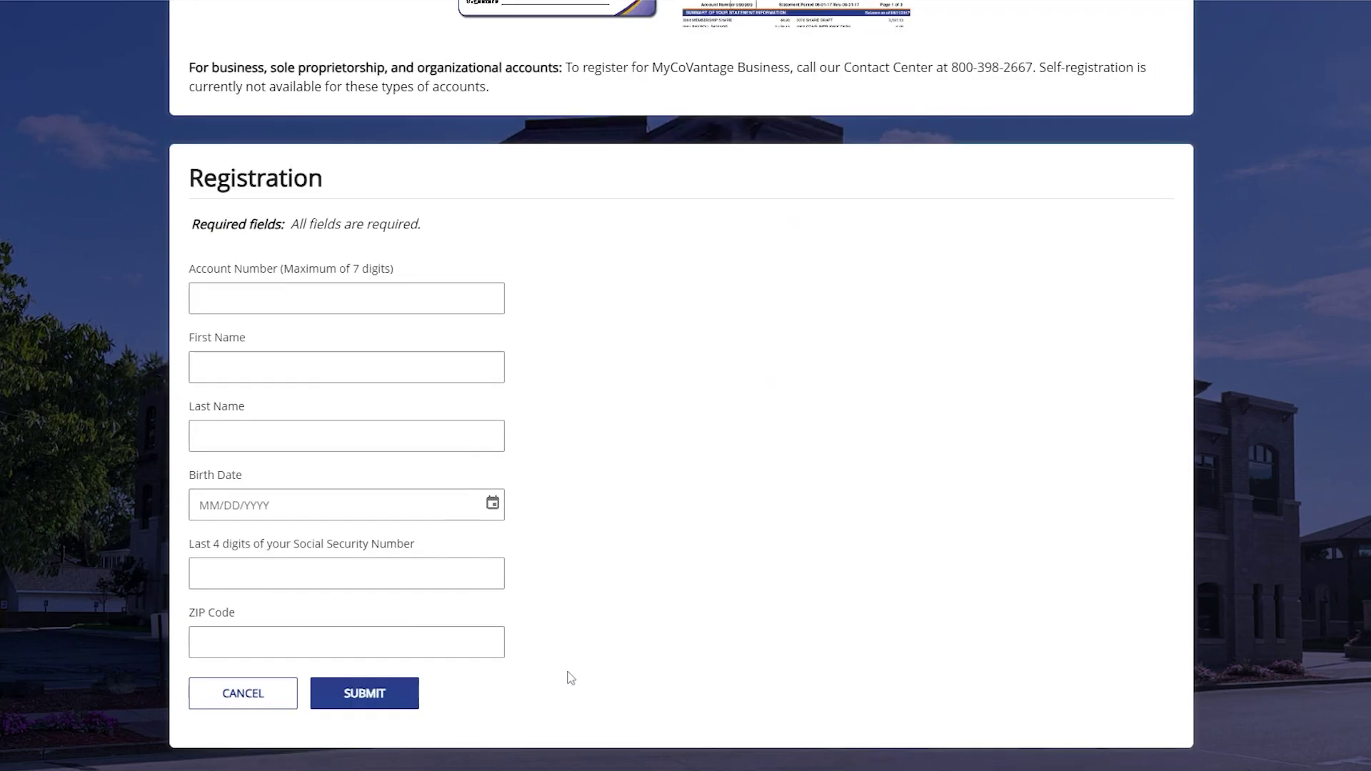
{"action": "left_click", "coordinate": [350, 298]}
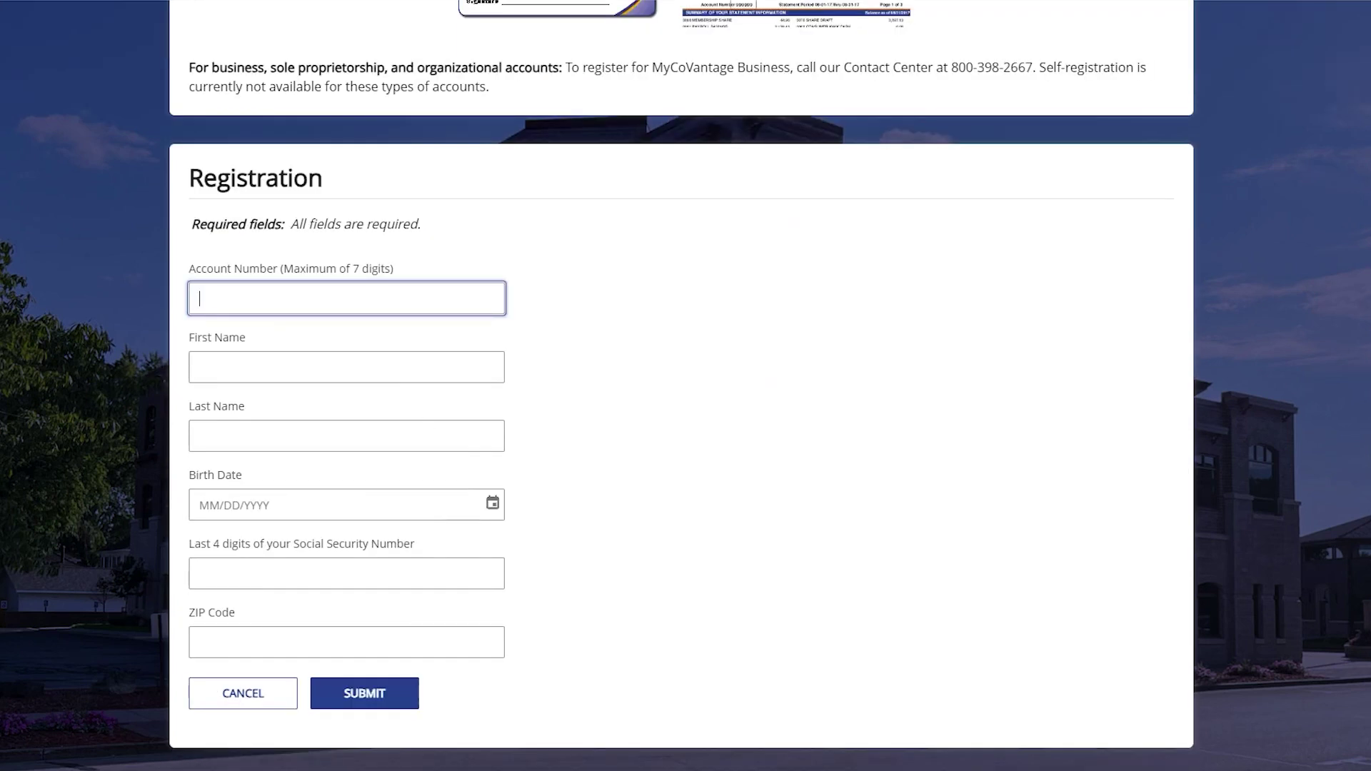
{"action": "left_click", "coordinate": [266, 341]}
{"action": "left_click", "coordinate": [347, 436]}
Add the member's birth date, last four SSN digits and ZIP code, then submit for verification
{"action": "left_click", "coordinate": [346, 505]}
{"action": "left_click", "coordinate": [347, 573]}
{"action": "left_click", "coordinate": [346, 642]}
{"action": "type", "text": "37367"}
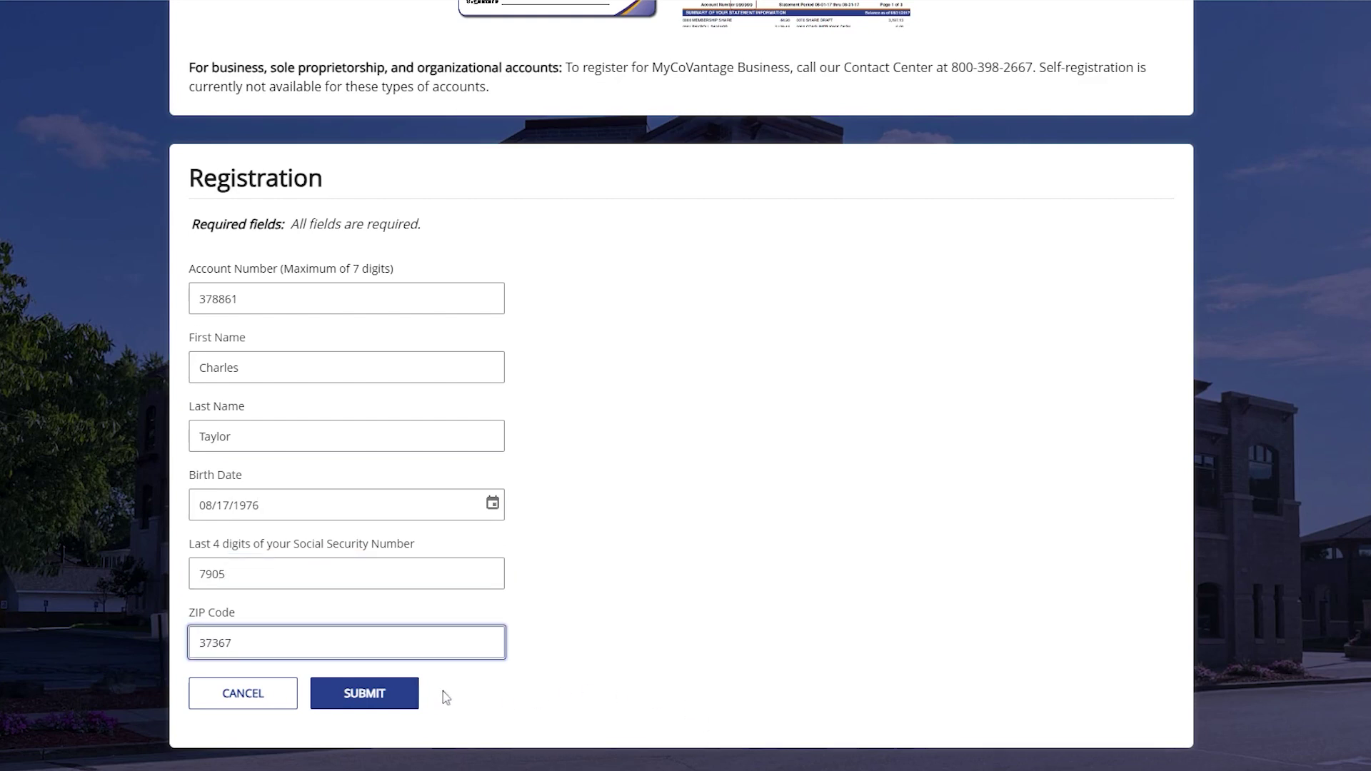
{"action": "left_click", "coordinate": [390, 696]}
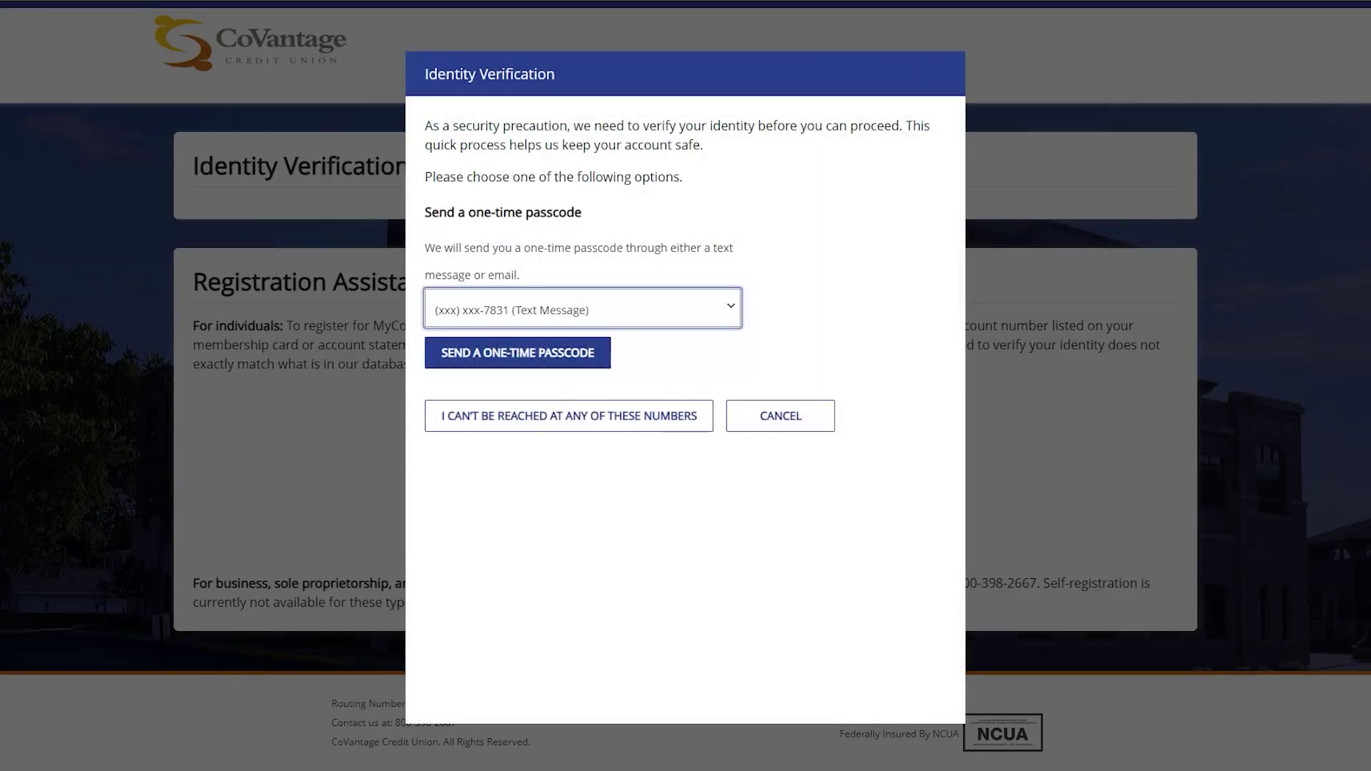
Keep Text Message as the delivery method and send the one-time passcode
{"action": "left_click", "coordinate": [732, 311]}
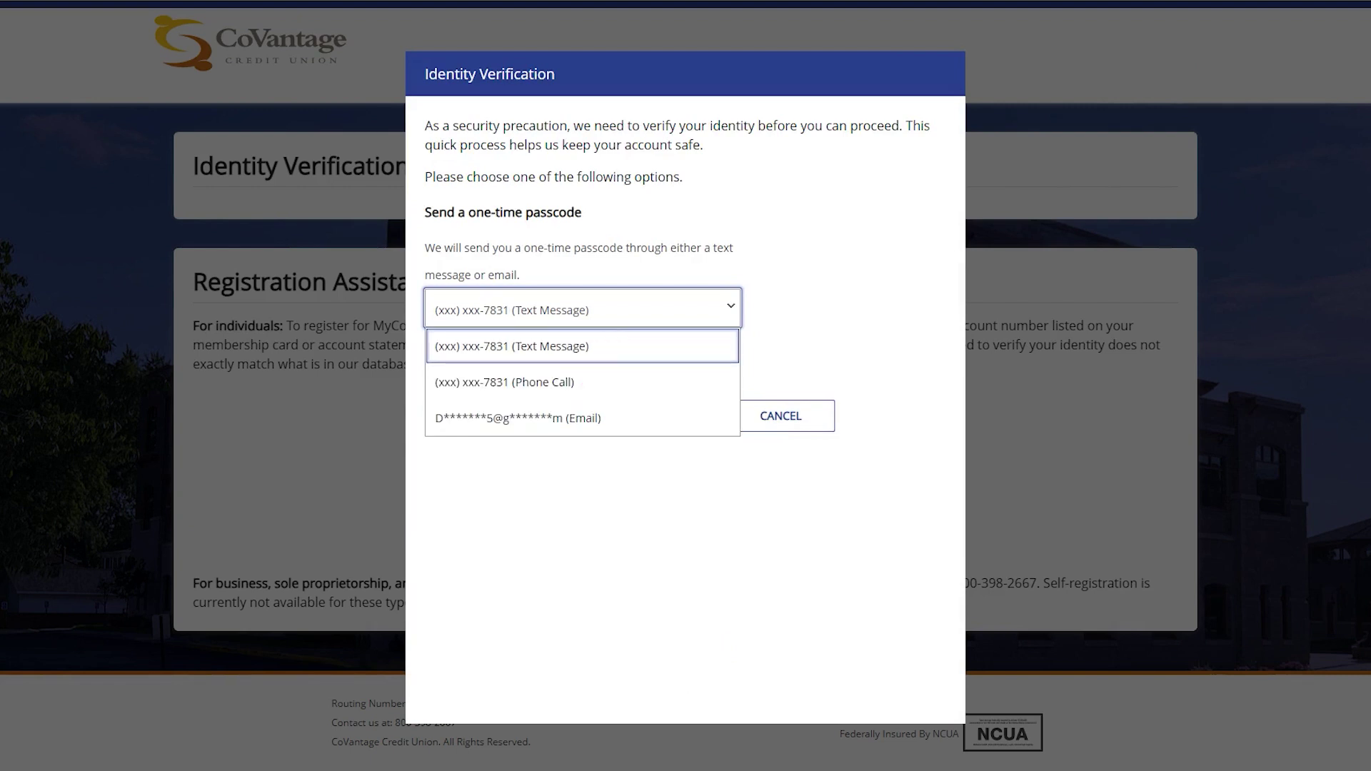
{"action": "left_click", "coordinate": [735, 312]}
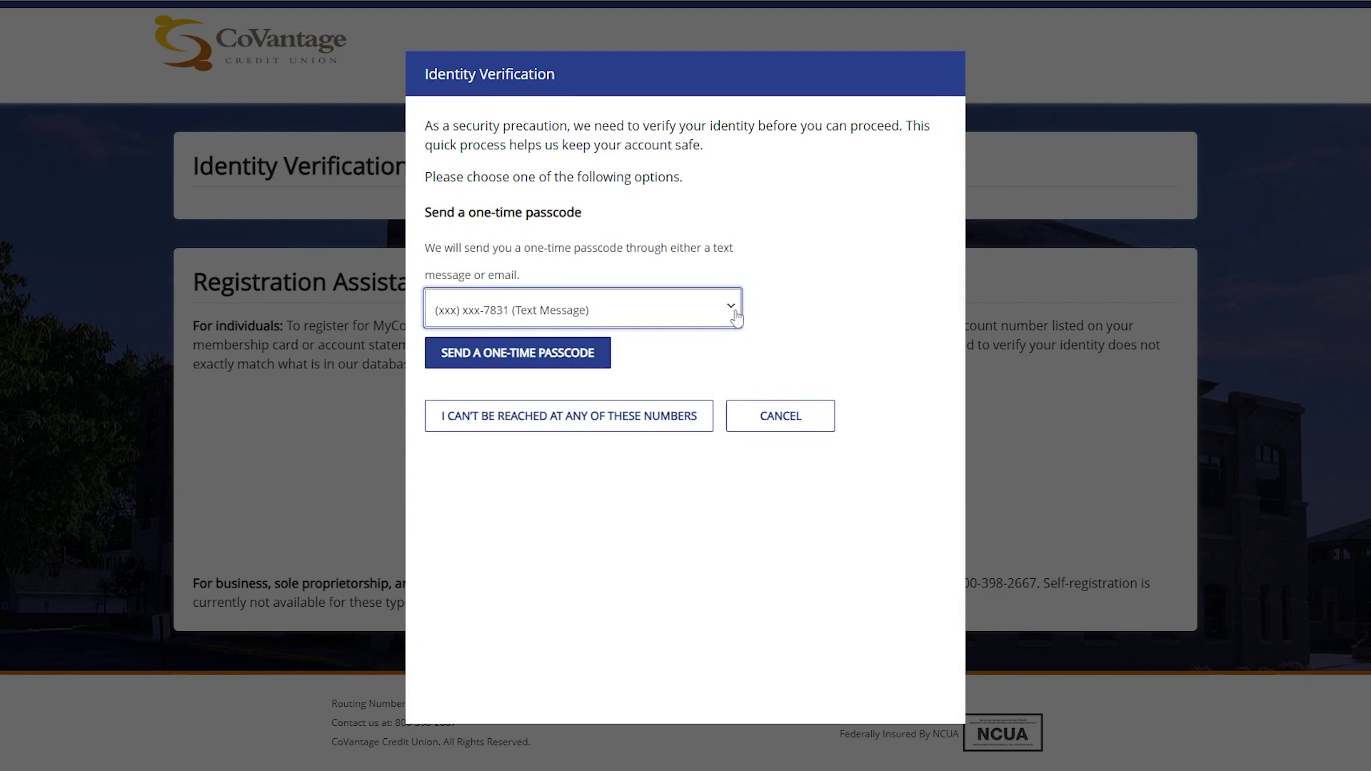
{"action": "left_click", "coordinate": [572, 369]}
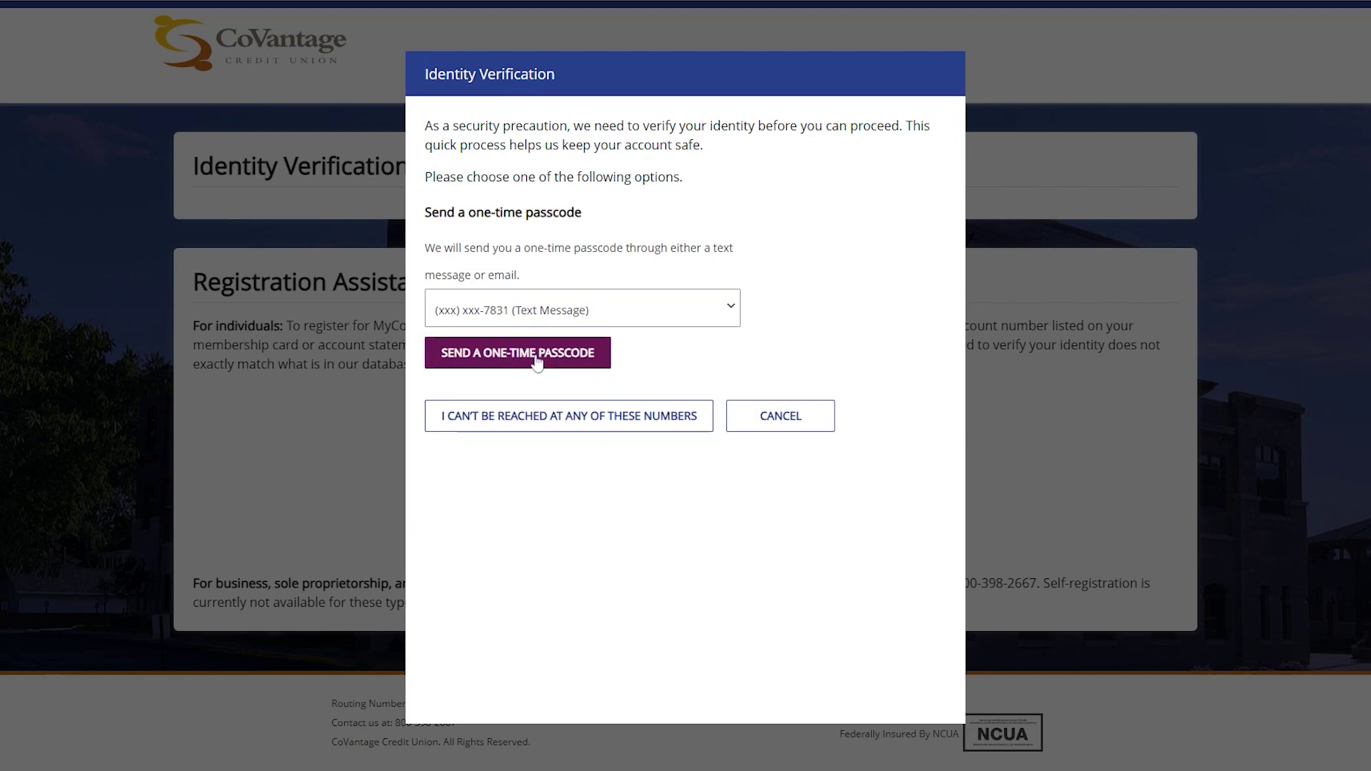
{"action": "left_click", "coordinate": [537, 363]}
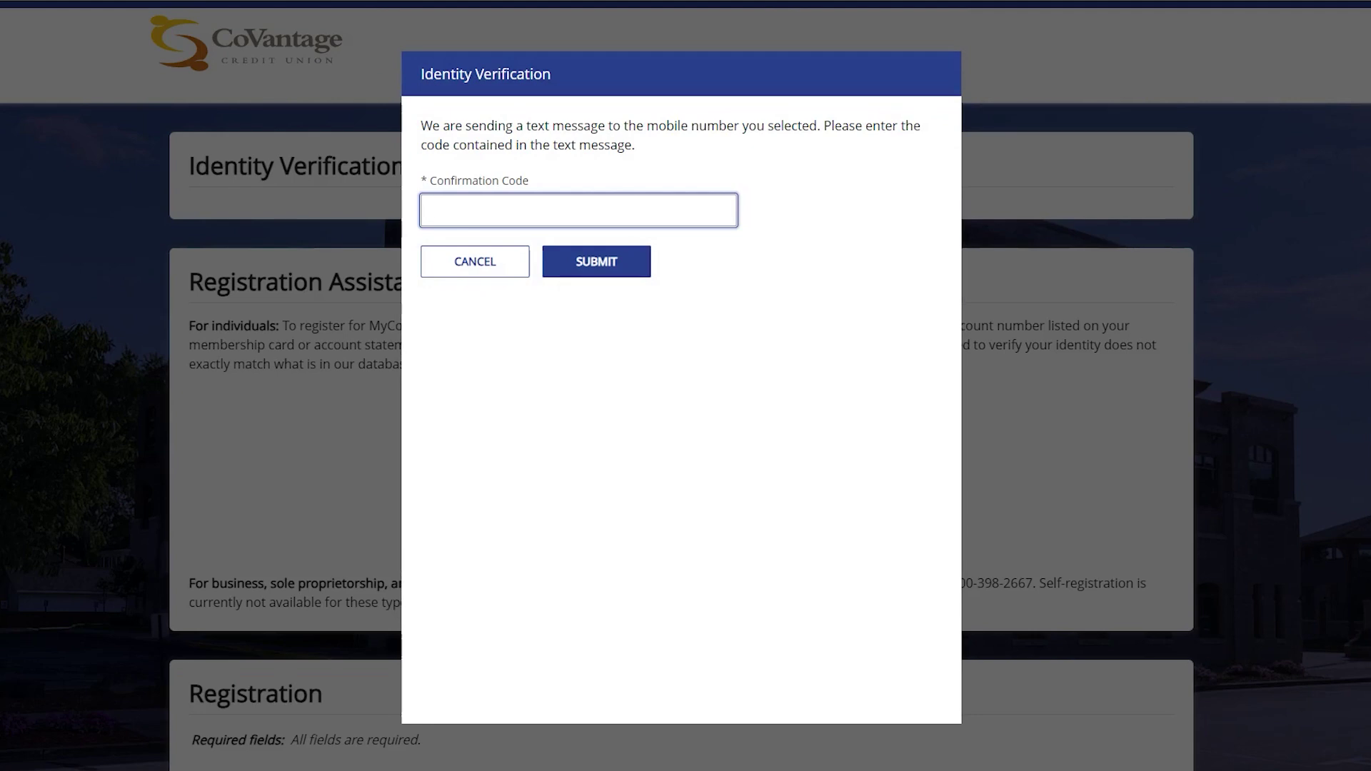
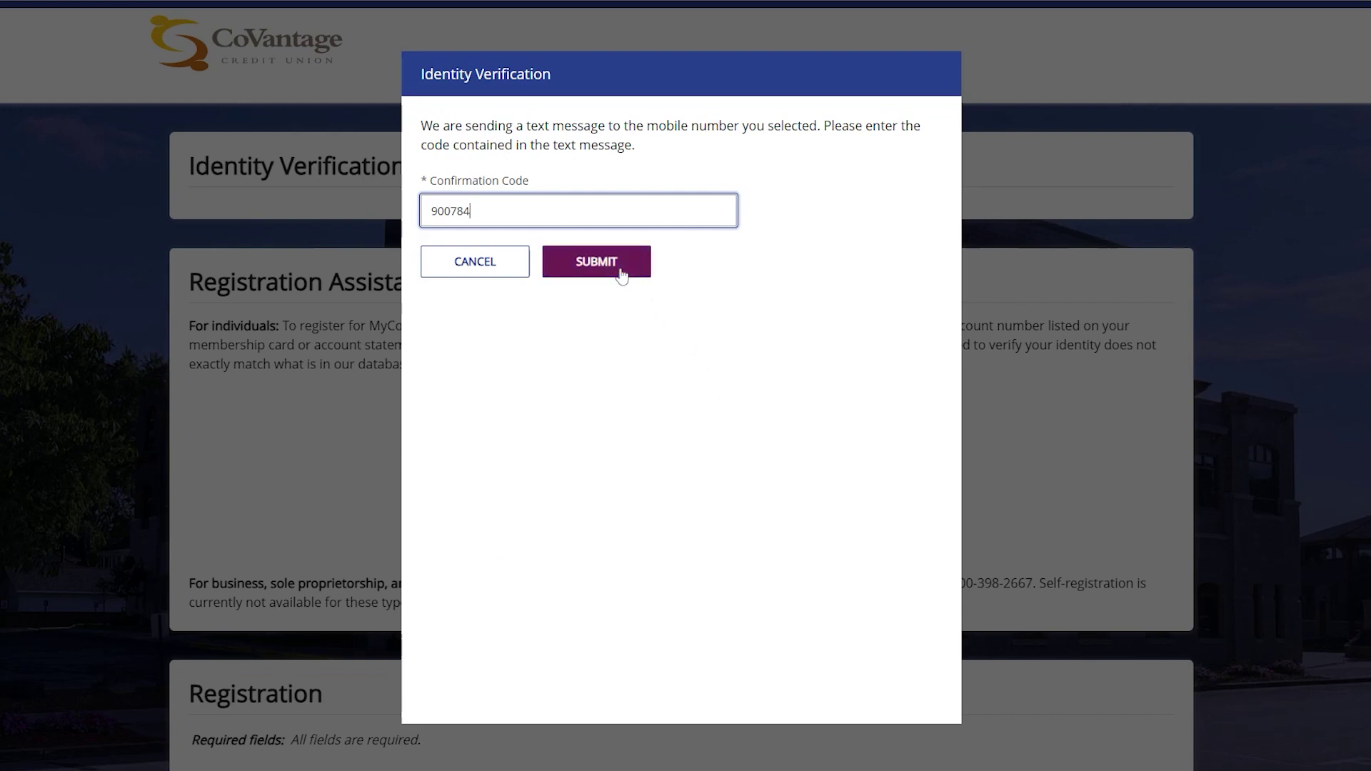
Enter the texted confirmation code and submit it
{"action": "left_click", "coordinate": [621, 272]}
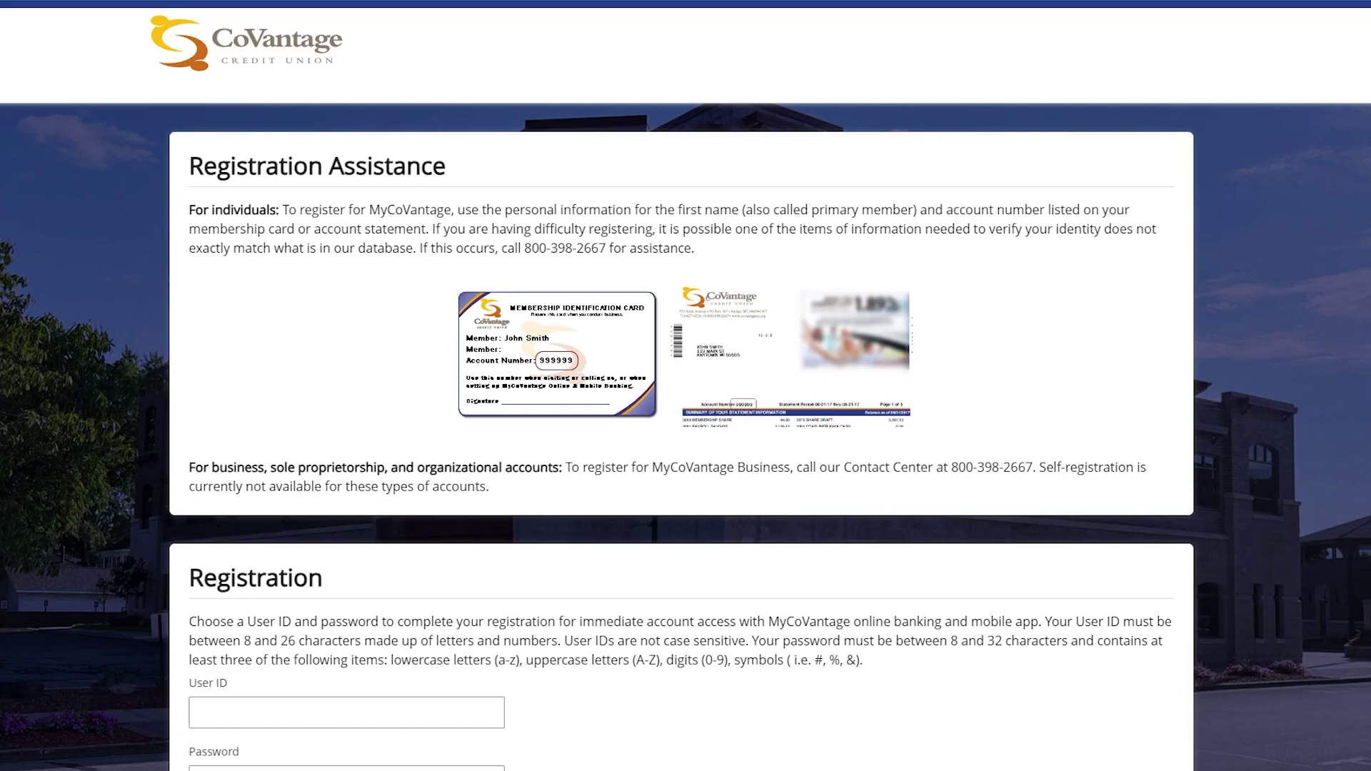
Create a new User ID with a matching password and confirmation, then register
{"action": "scroll", "coordinate": [622, 276], "scroll_direction": "down", "scroll_amount": 5}
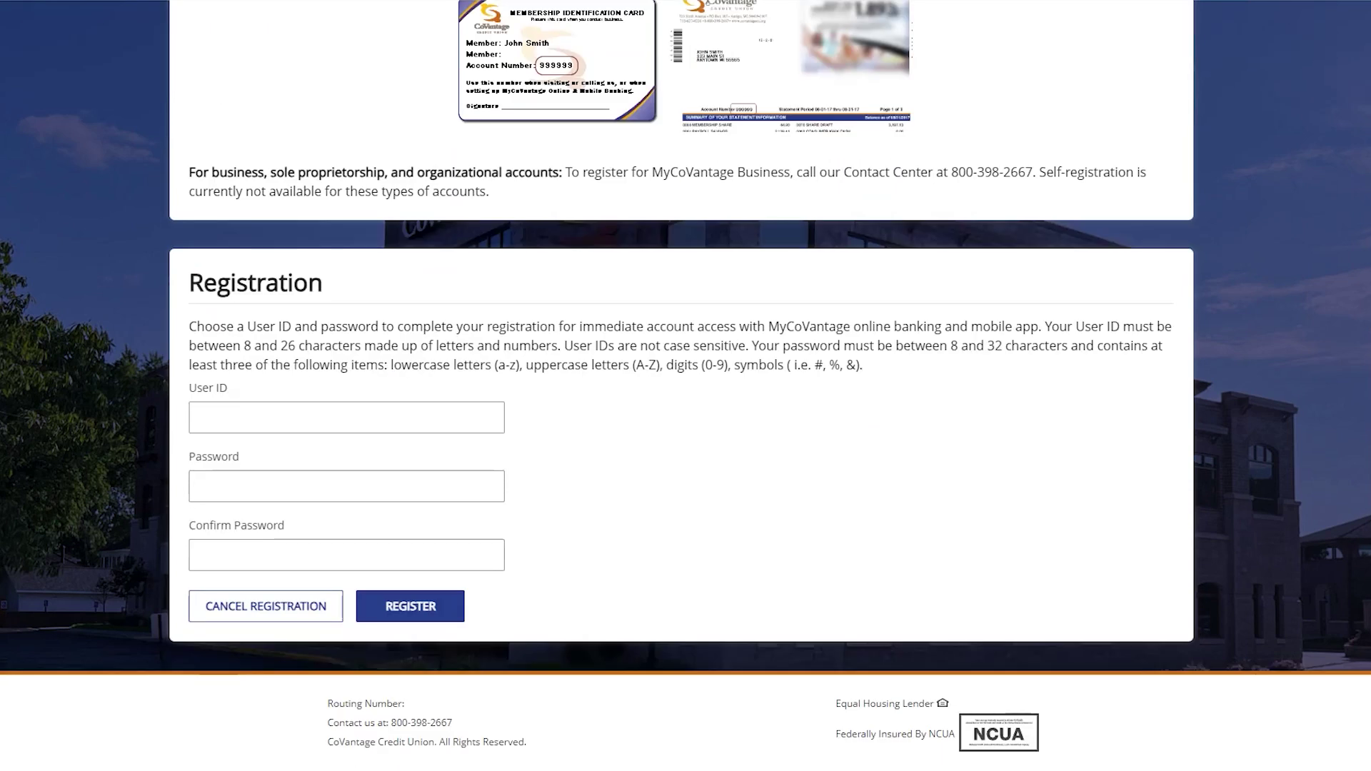
{"action": "left_click", "coordinate": [346, 417]}
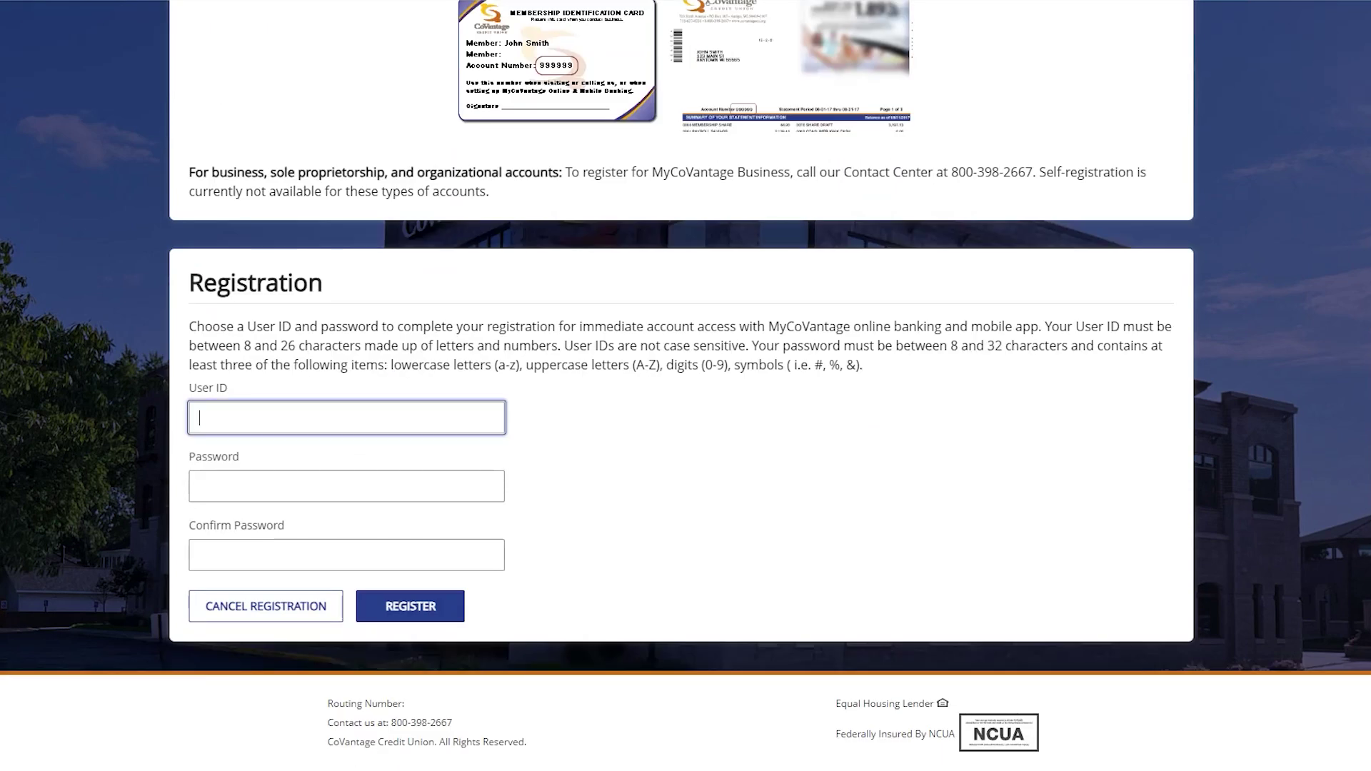
{"action": "type", "text": "testuser123"}
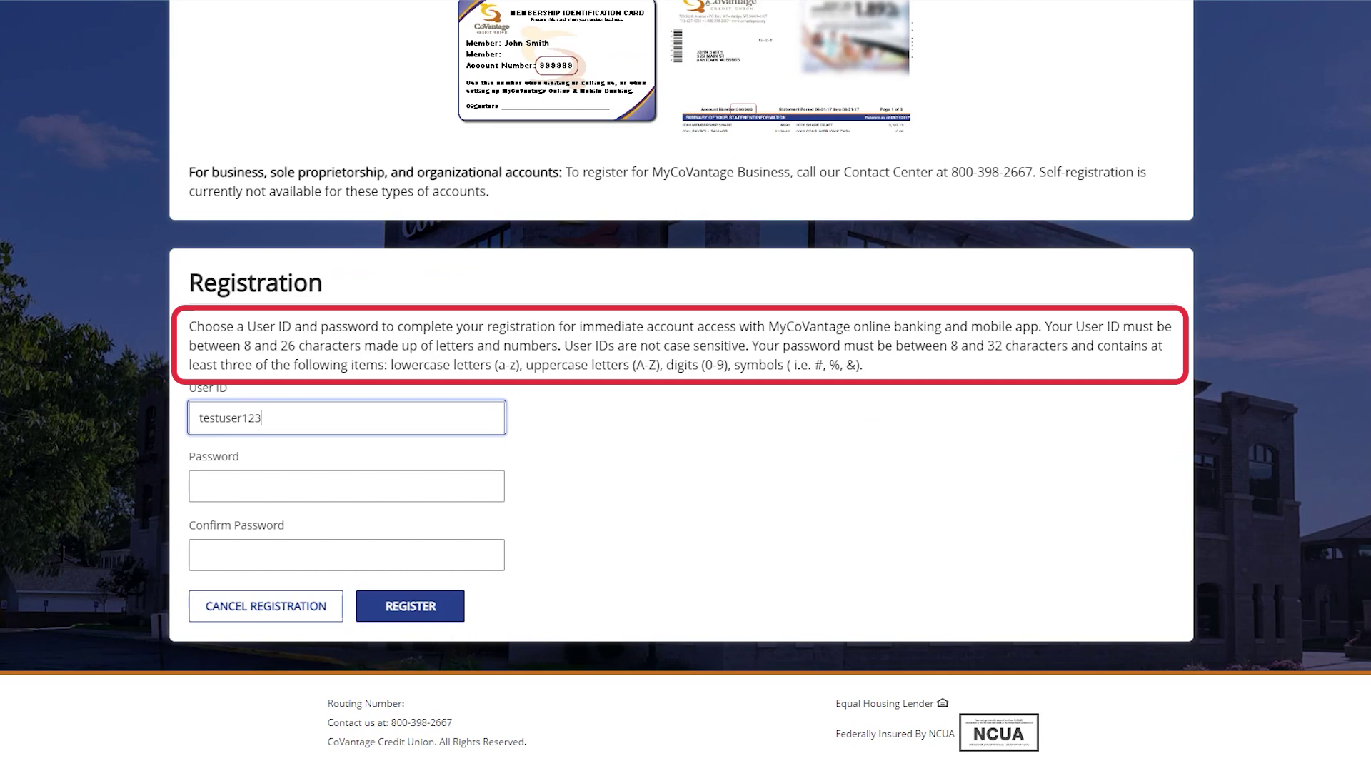
{"action": "key", "text": "Tab"}
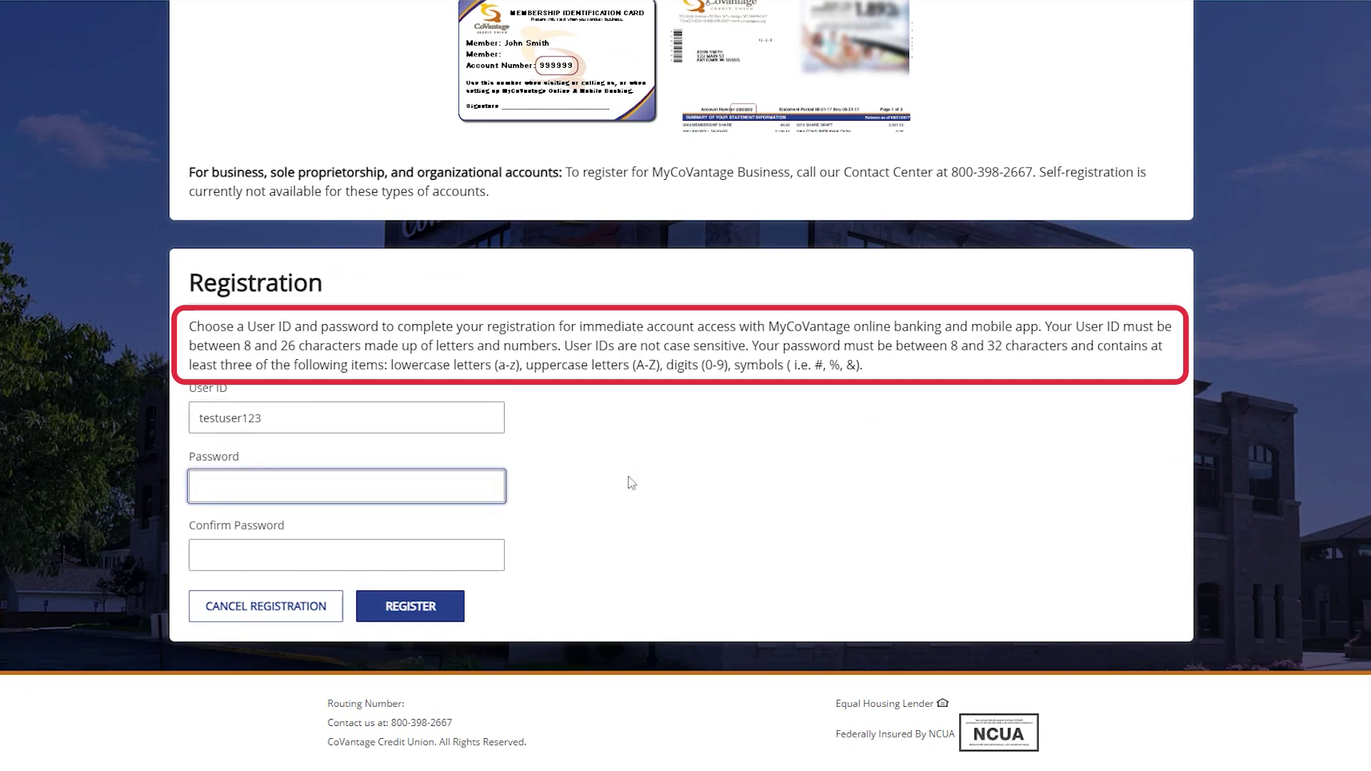
{"action": "key", "text": "Tab"}
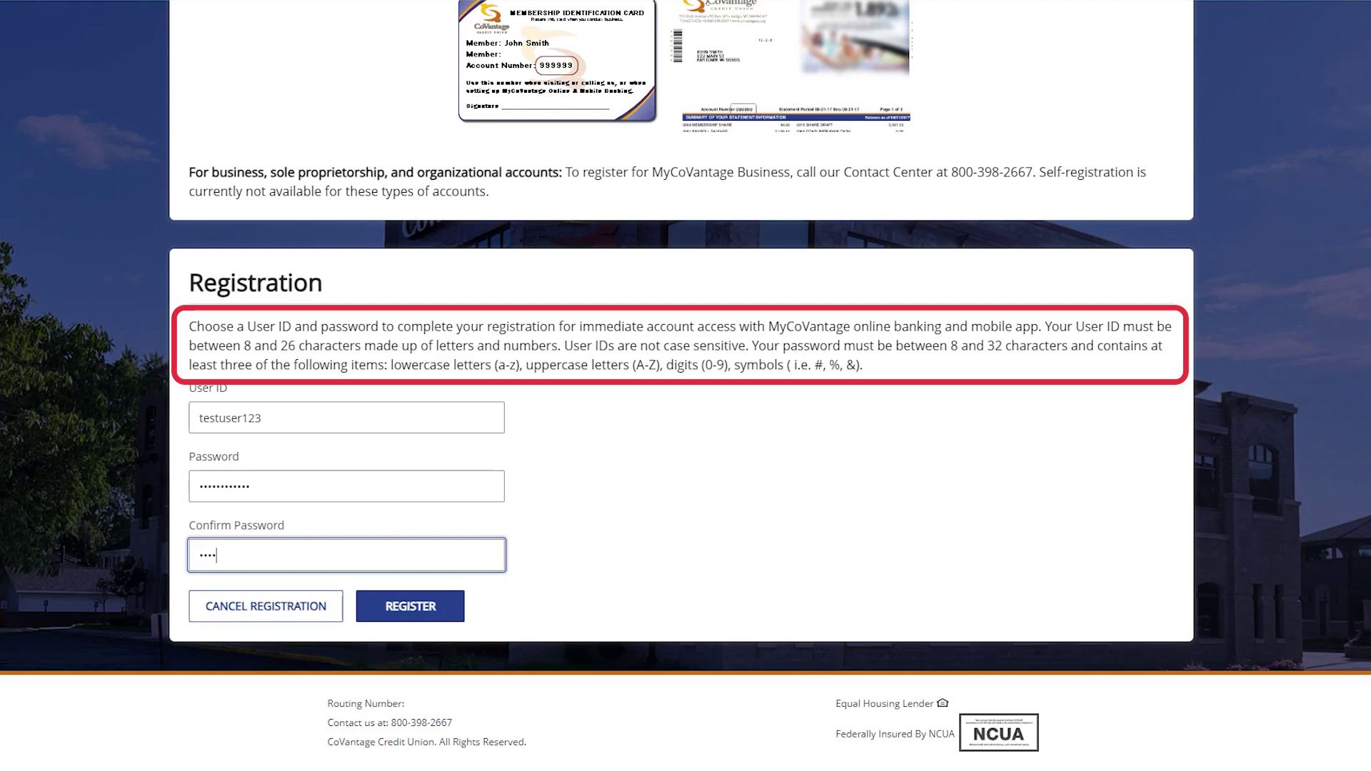
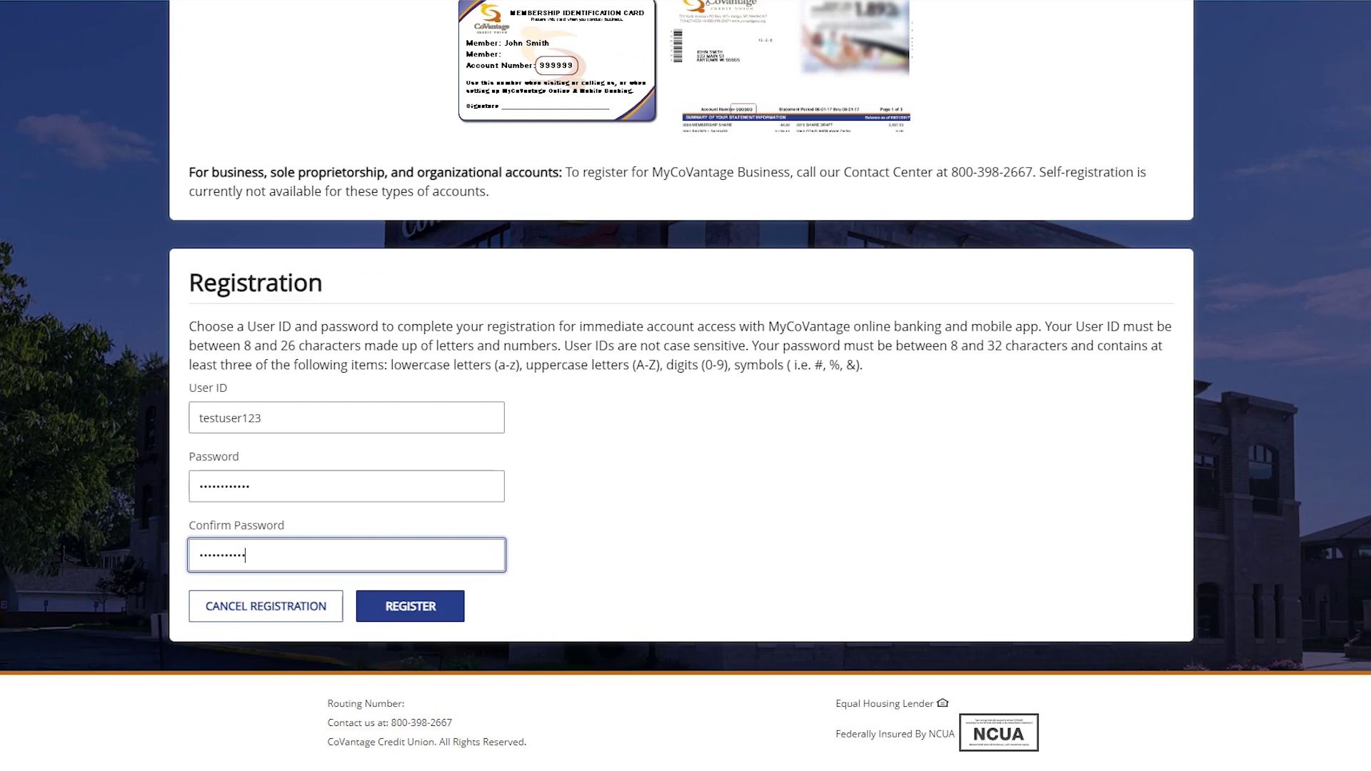
{"action": "left_click", "coordinate": [400, 607]}
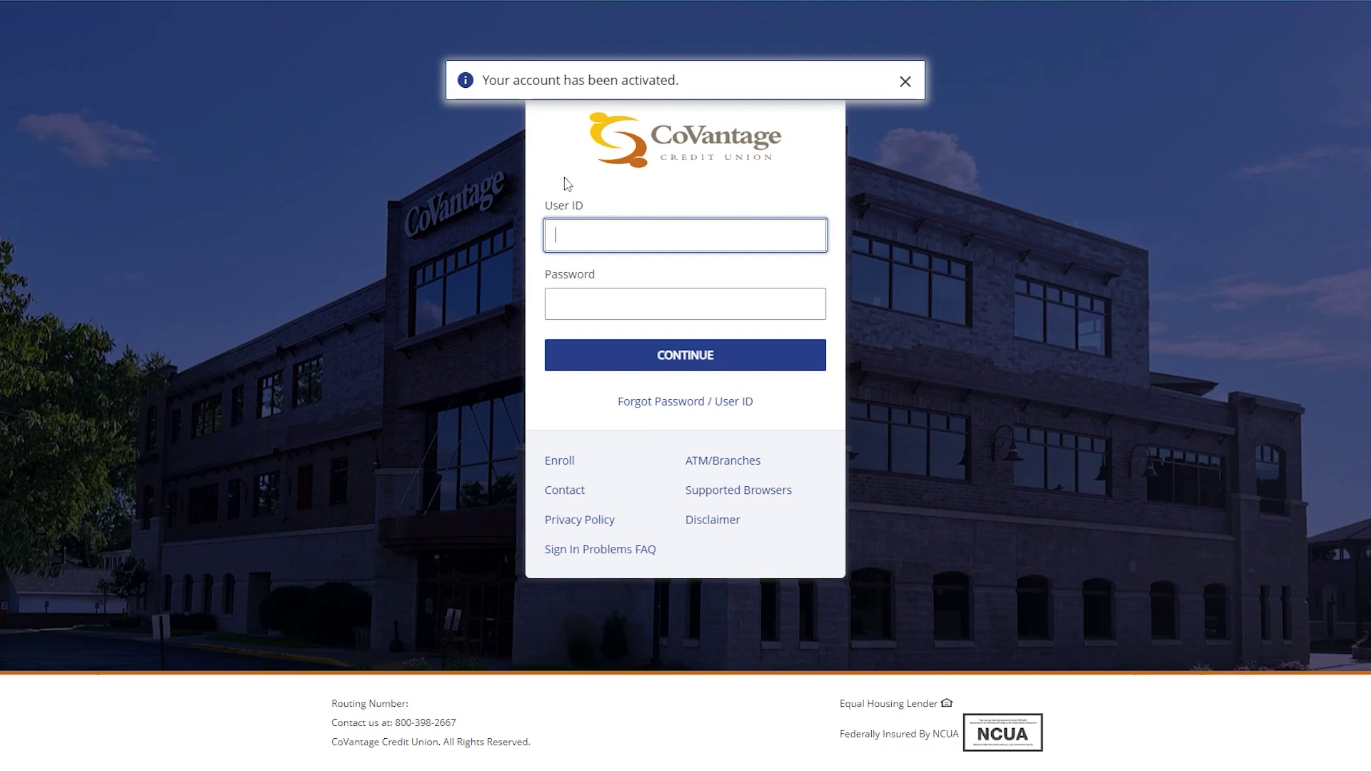
Sign in on the login form with the new User ID and its password
{"action": "type", "text": "testuser123"}
{"action": "key", "text": "Tab"}
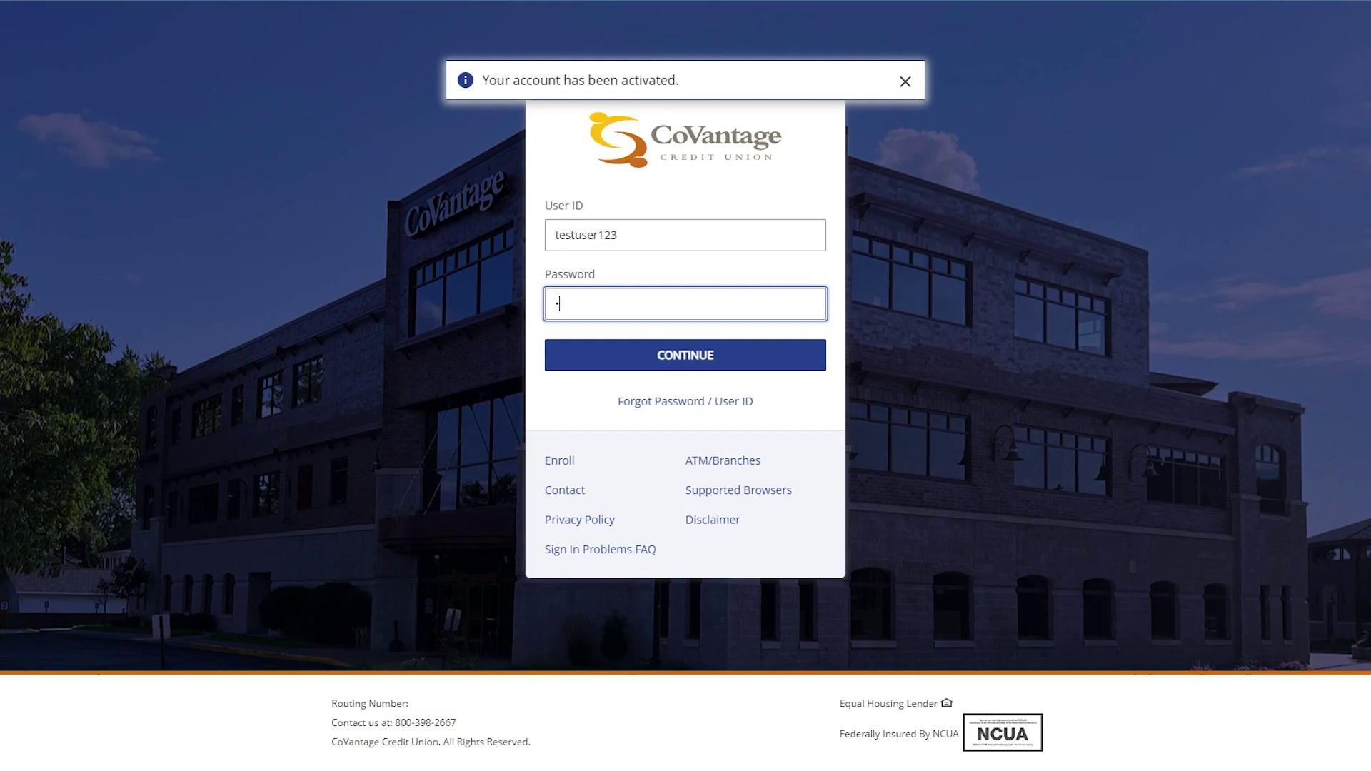
{"action": "left_click", "coordinate": [609, 354]}
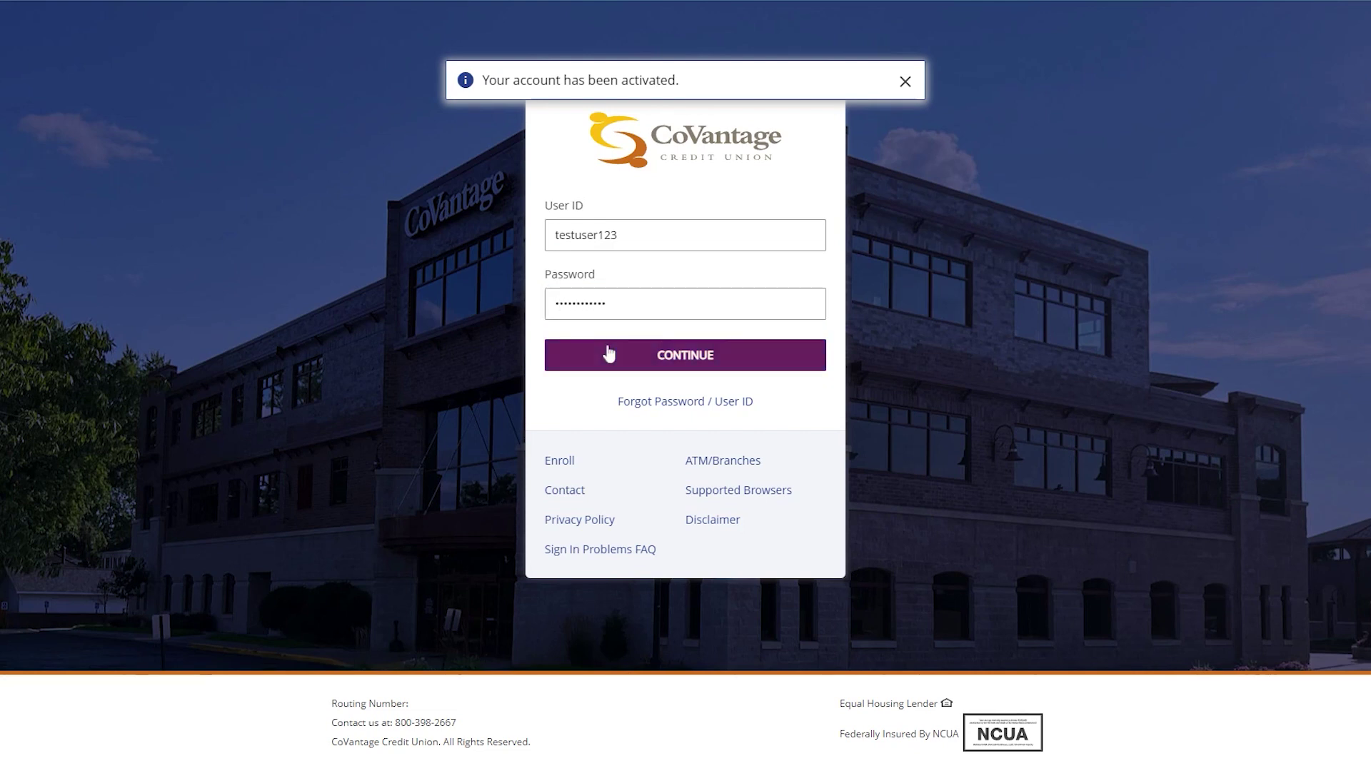